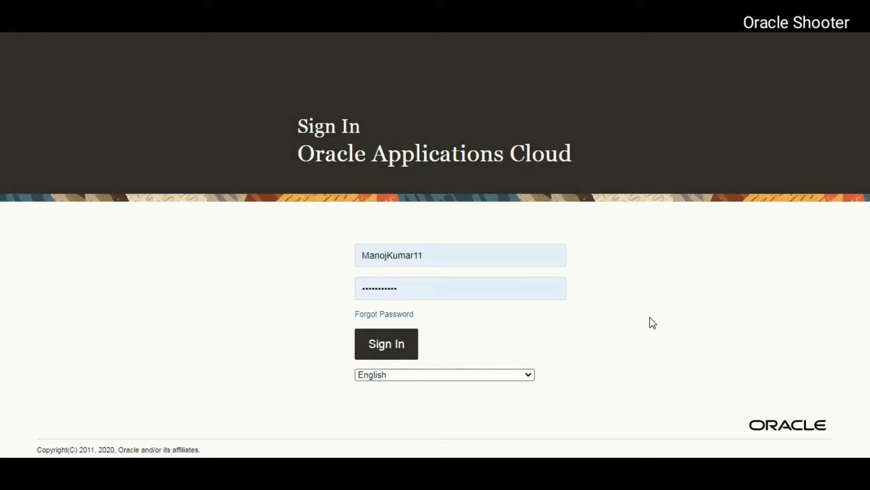
- Sign in with the prefilled credentials and open the report catalog from Reports and Analytics
key(Return)
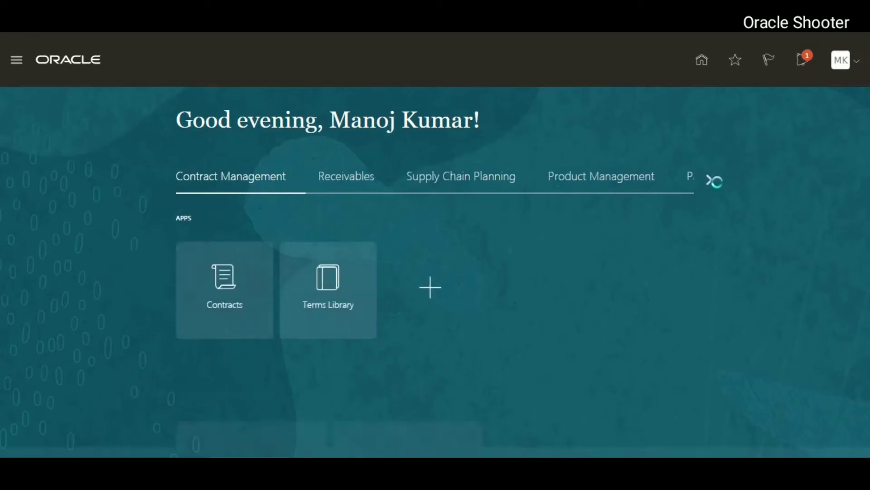
click(710, 183)
click(710, 183)
click(709, 180)
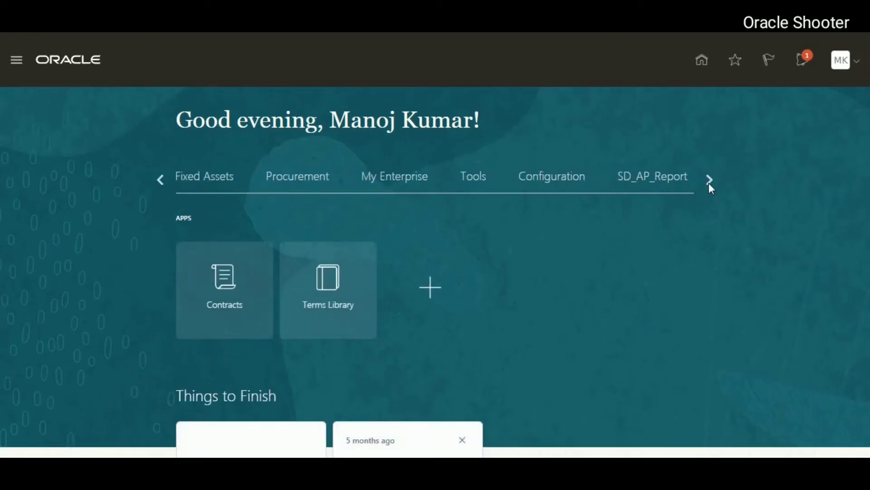
click(473, 178)
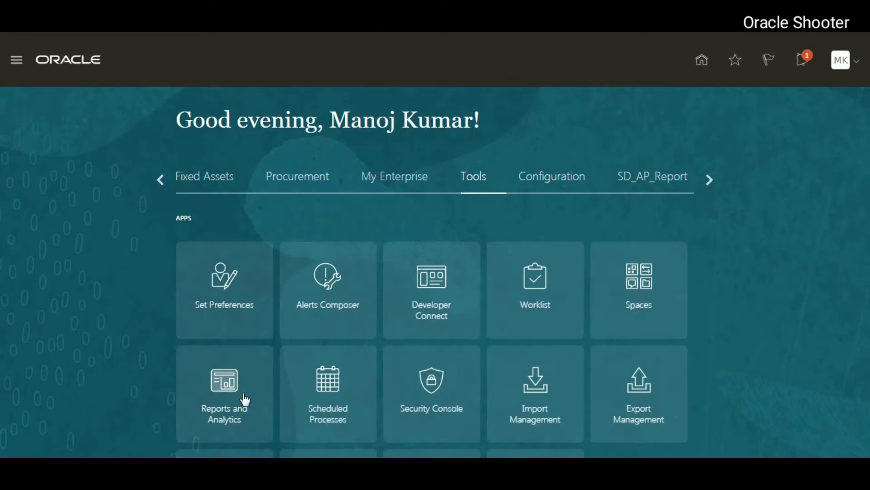
click(245, 400)
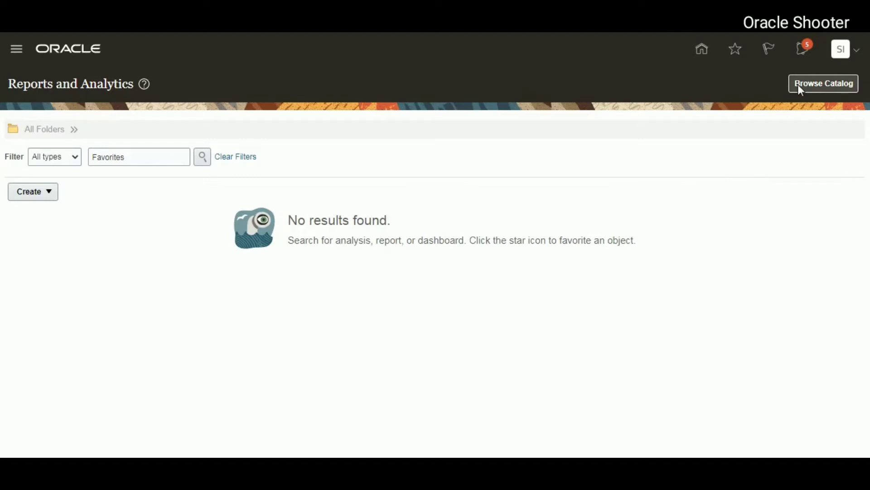
click(49, 194)
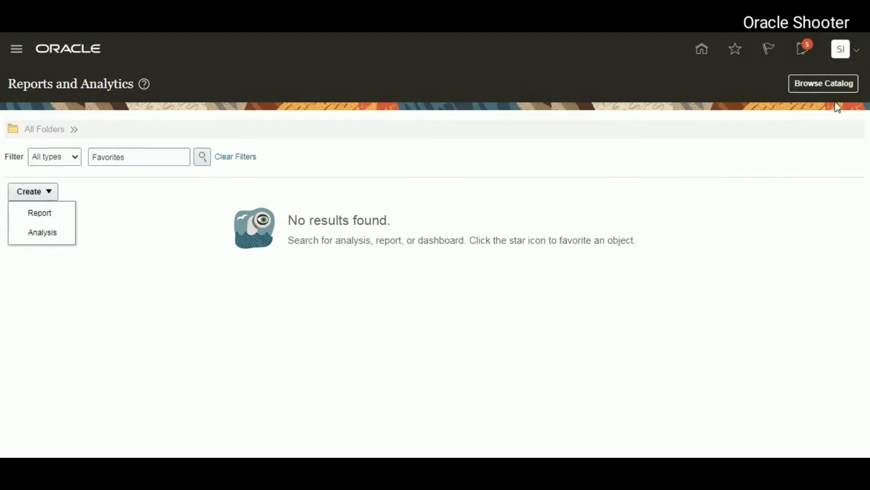
click(825, 88)
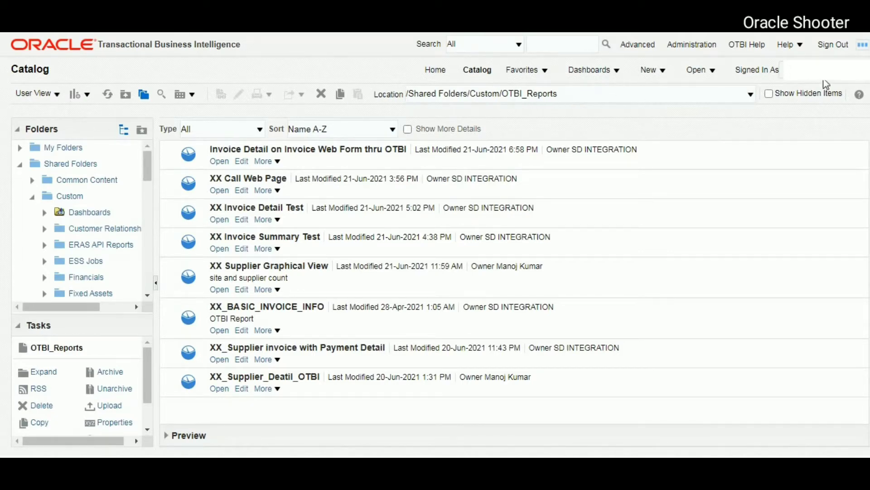
- Create a new analysis based on the Payables Invoices - Transactions Real Time subject area
click(653, 70)
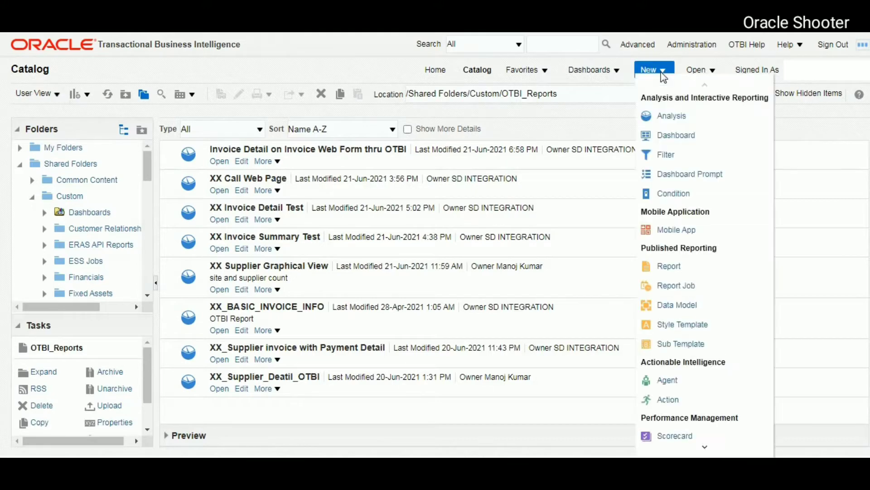
click(668, 117)
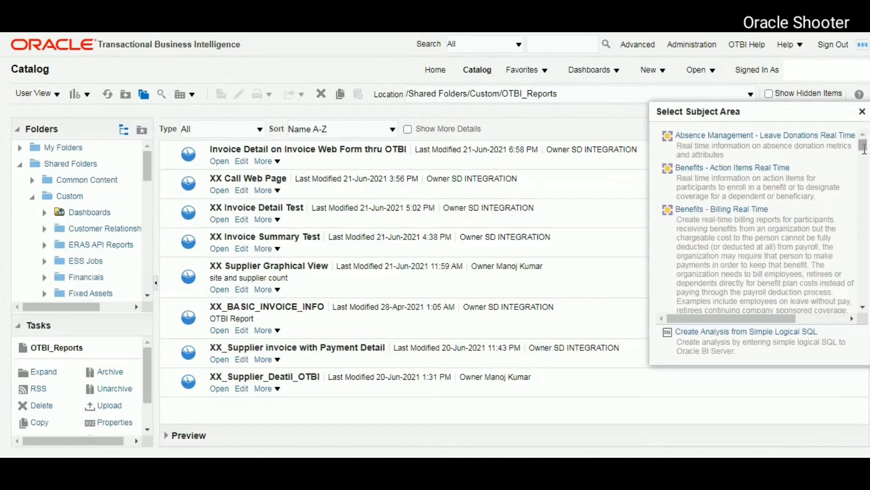
drag(863, 148, 869, 214)
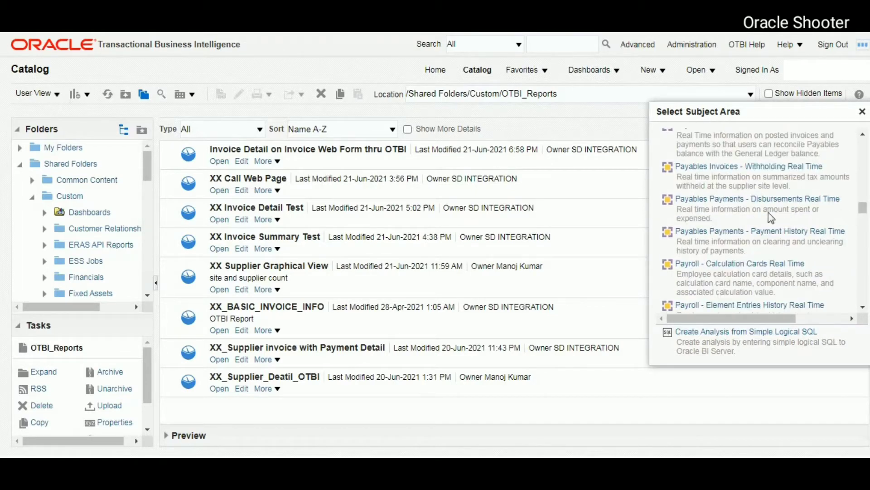
click(862, 136)
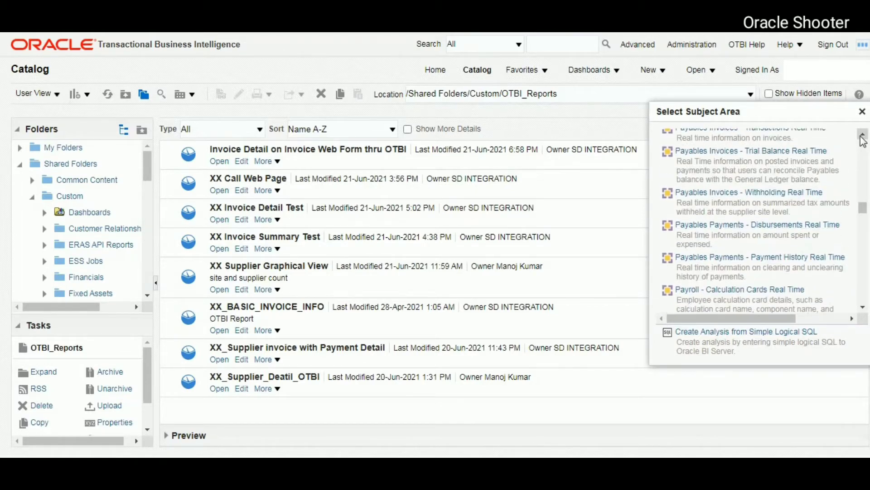
click(862, 136)
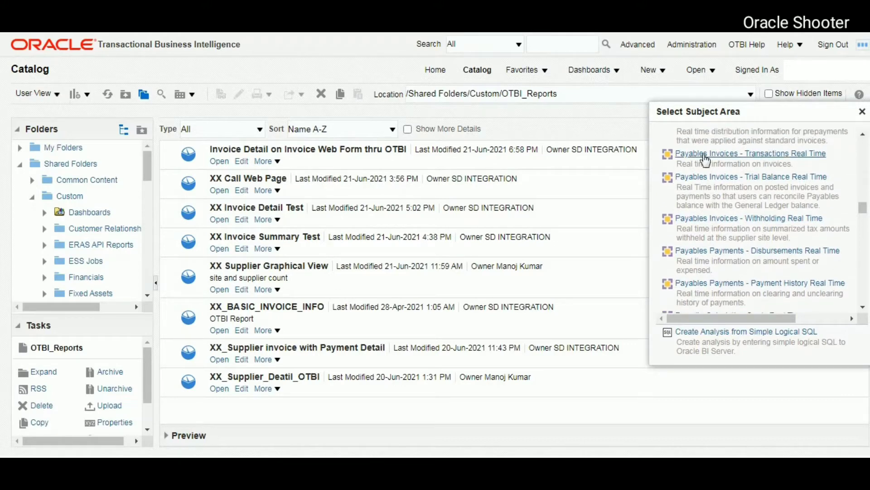
click(725, 155)
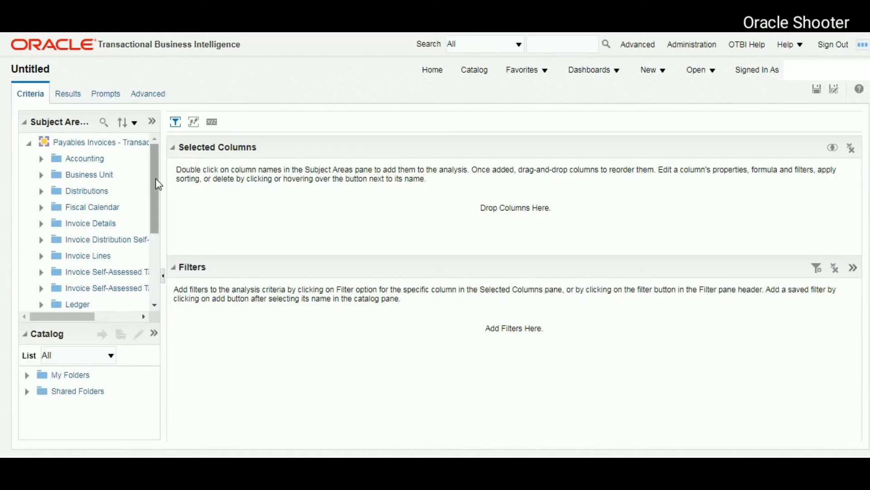
- Add the Invoice Number column from the General Information folder under Invoice Details to the analysis
scroll(154, 184, down, 1)
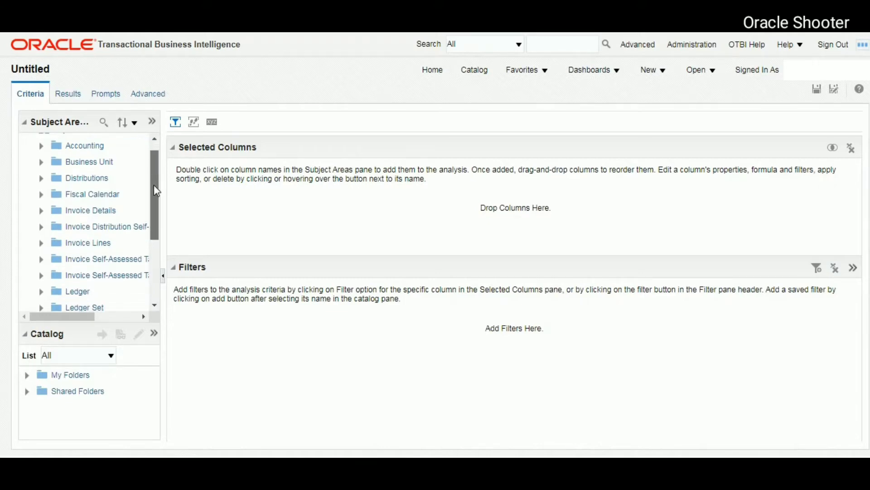
click(41, 211)
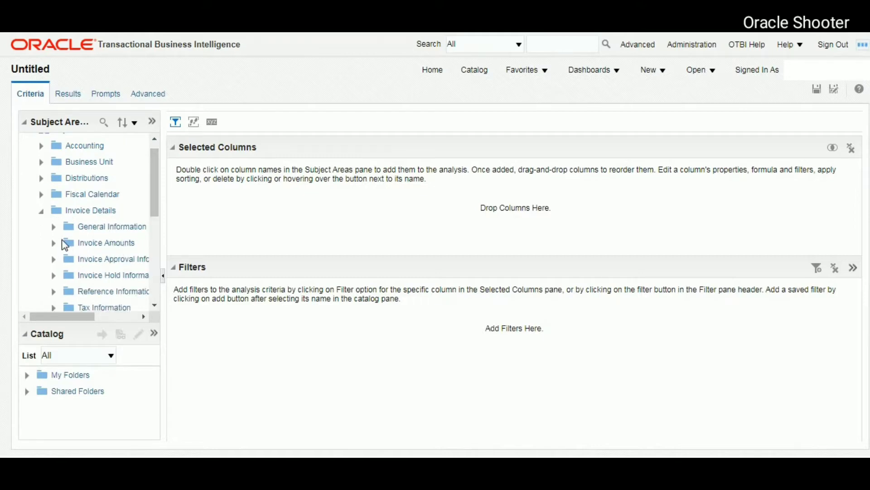
click(53, 226)
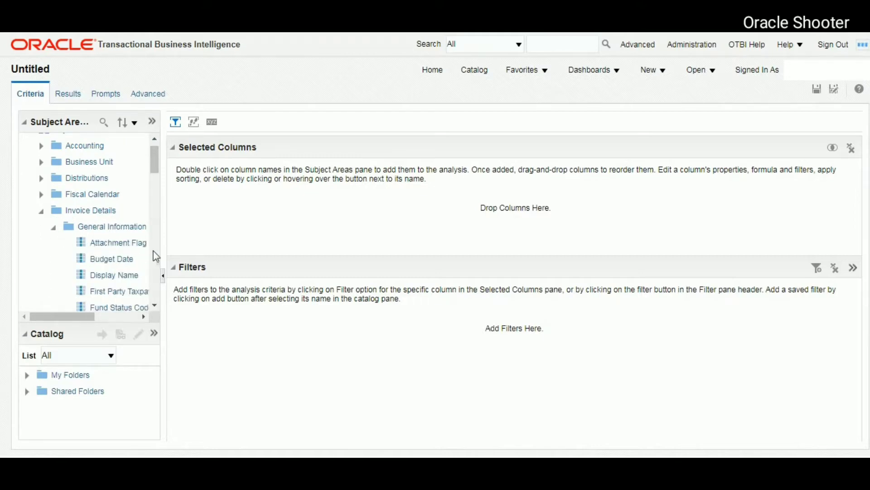
drag(85, 319, 100, 319)
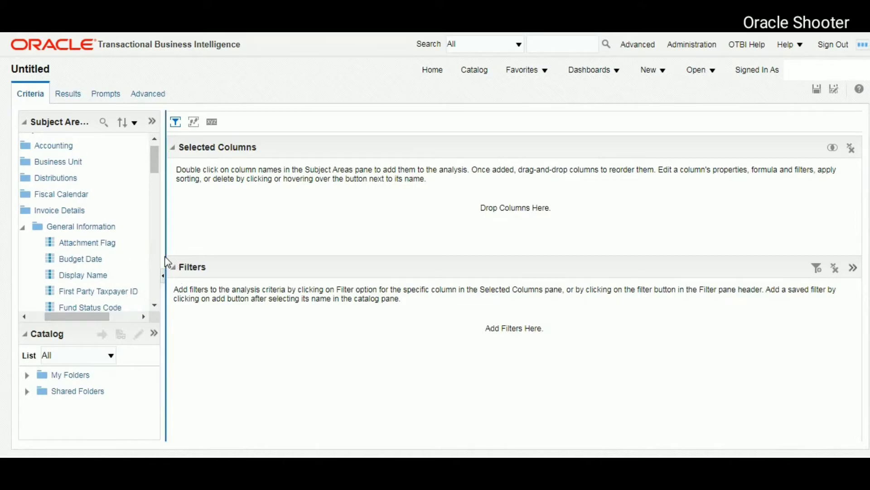
drag(165, 266, 211, 253)
drag(199, 159, 194, 222)
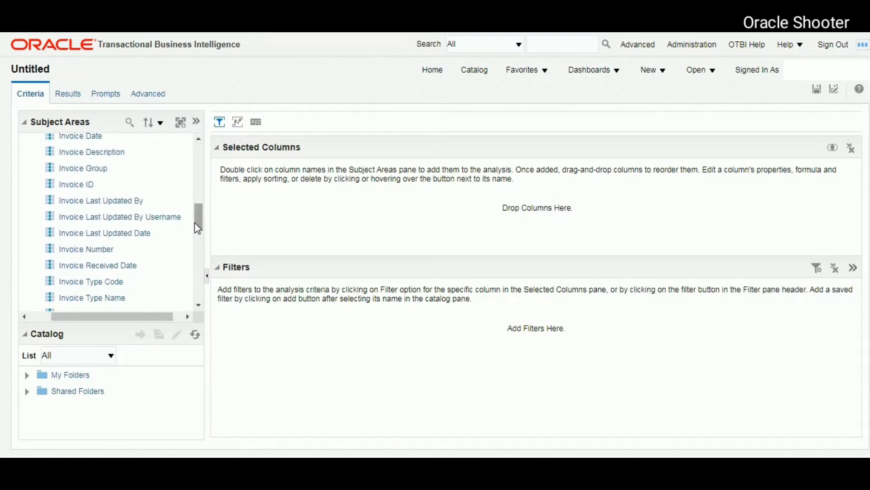
click(75, 252)
drag(76, 254, 256, 224)
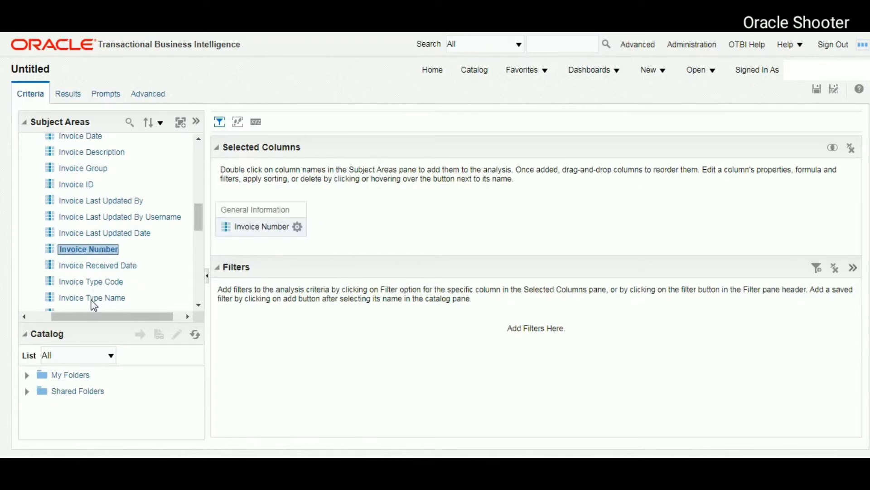
- Add the Invoice Type Name and Invoice Date columns from General Information after Invoice Number
drag(83, 300, 319, 227)
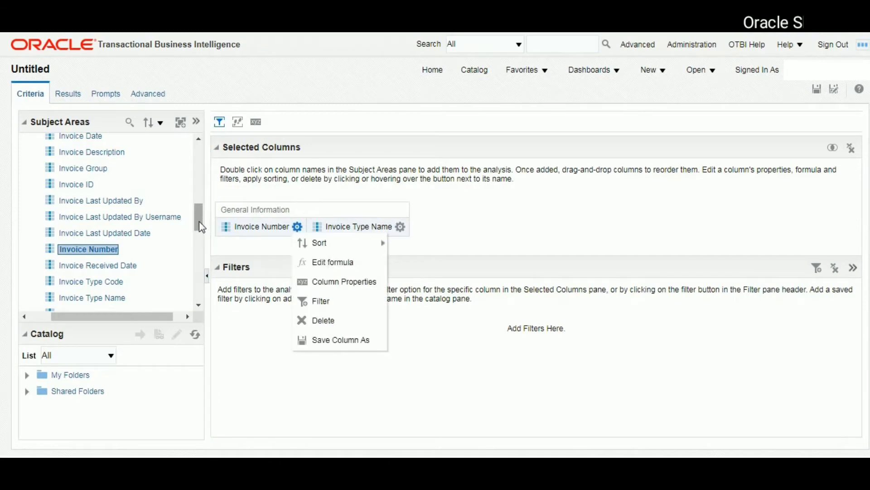
scroll(200, 221, up, 3)
scroll(202, 215, up, 1)
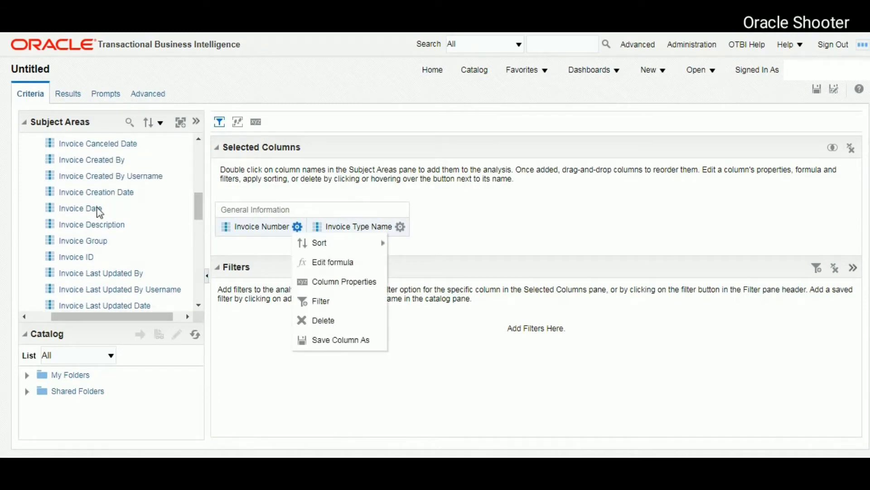
drag(97, 208, 408, 225)
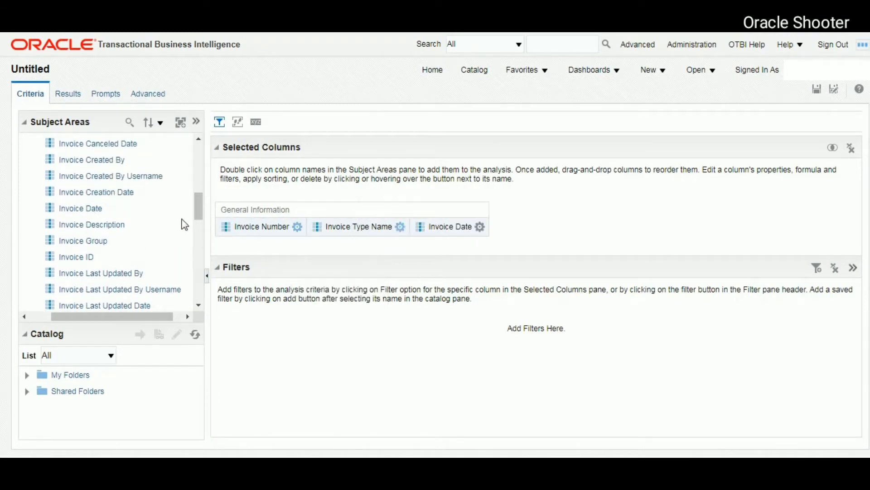
- Add the Supplier or Party Name and Supplier or Party Site columns from General Information after Invoice Date
scroll(201, 203, up, 1)
drag(199, 205, 210, 246)
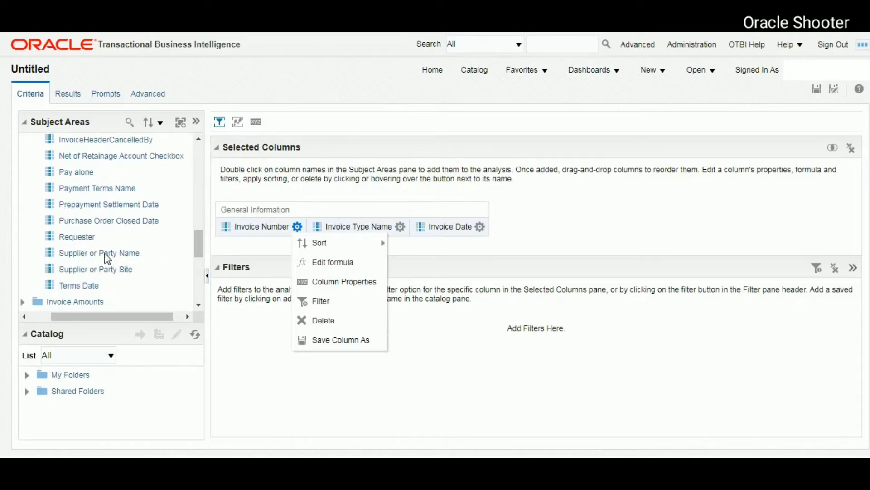
drag(119, 254, 496, 224)
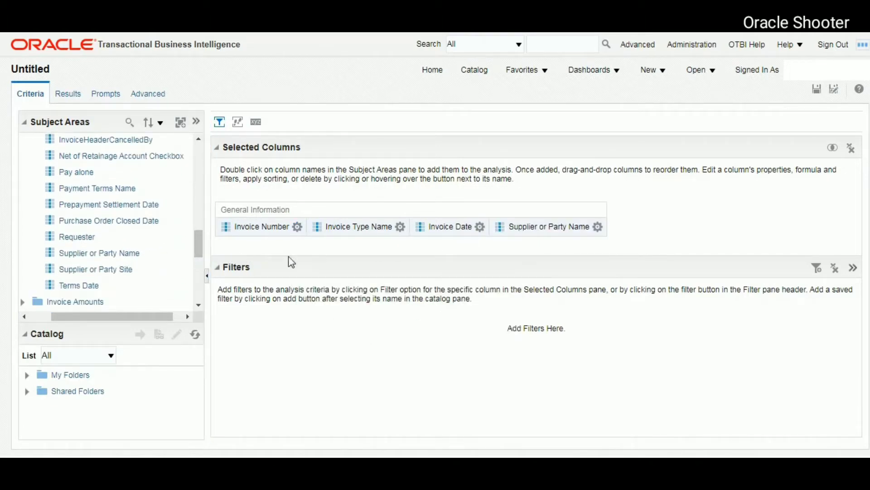
drag(90, 269, 626, 227)
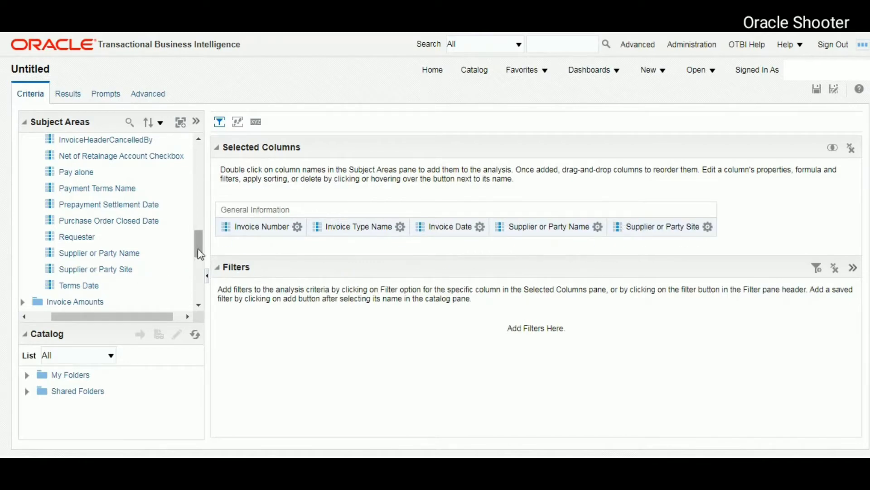
- Add the Invoice Amount and Invoice Amount Paid columns from the Invoice Amounts folder under Invoice Details
drag(198, 249, 202, 168)
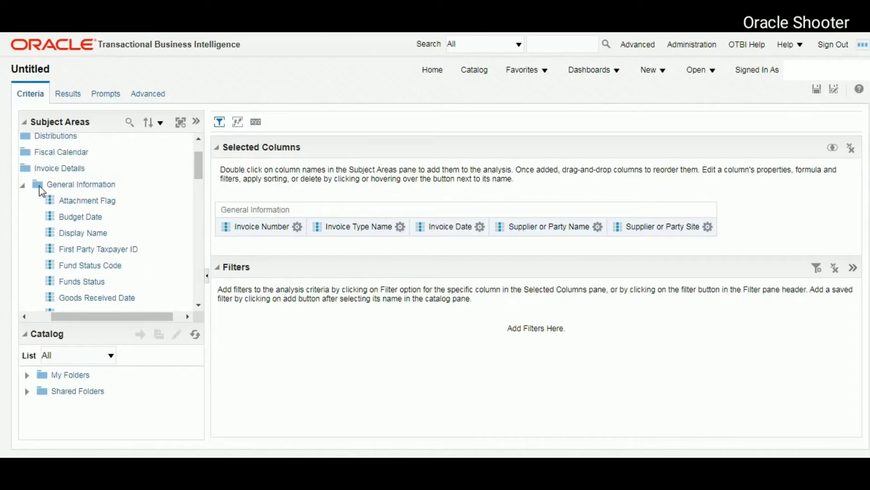
click(22, 185)
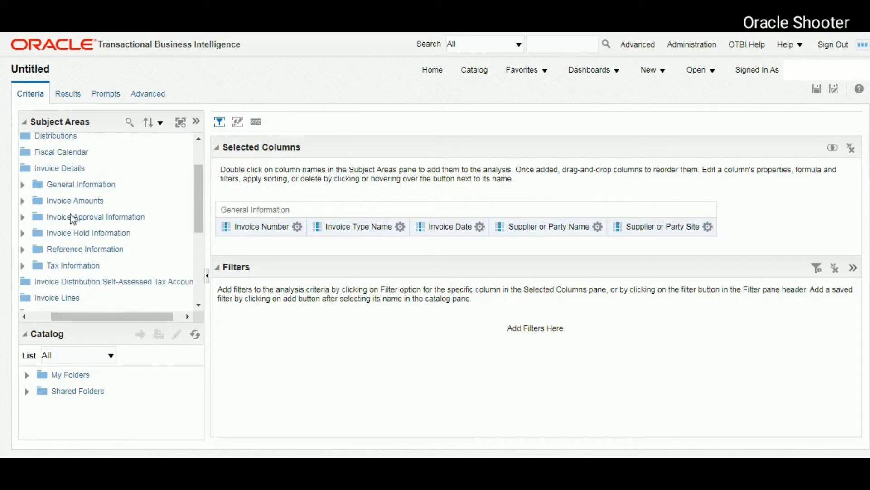
click(23, 200)
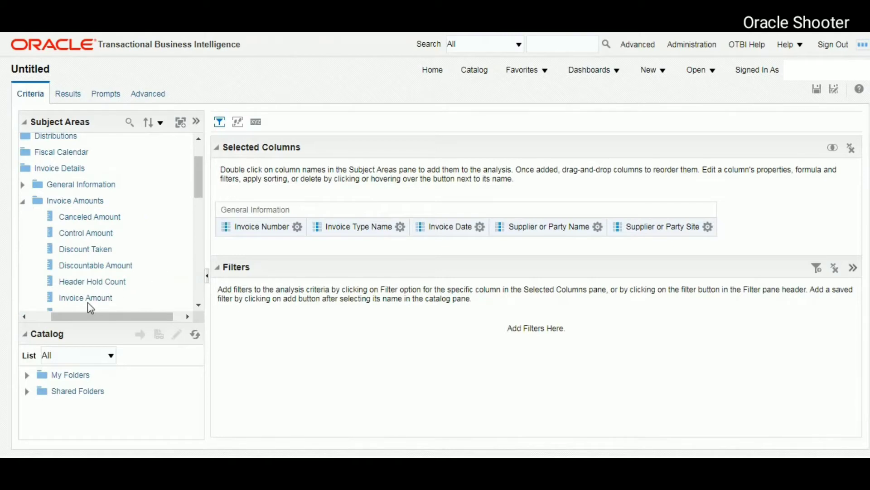
drag(82, 301, 740, 231)
click(199, 304)
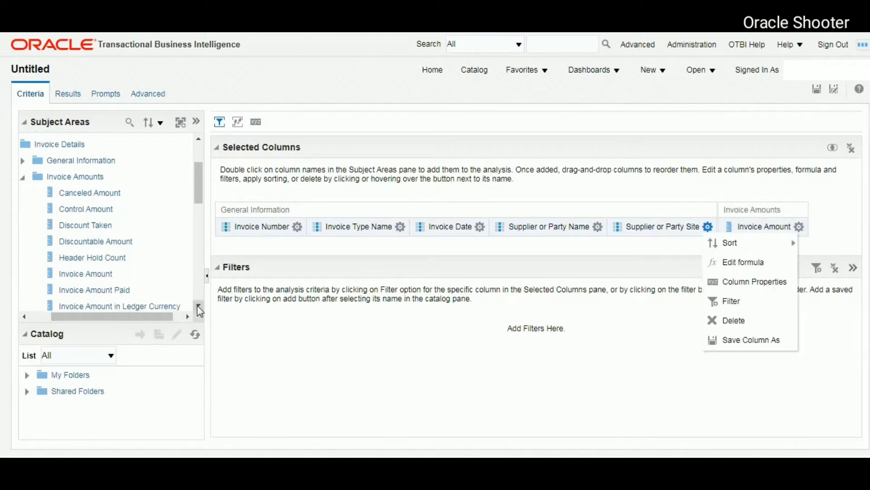
drag(92, 294, 819, 231)
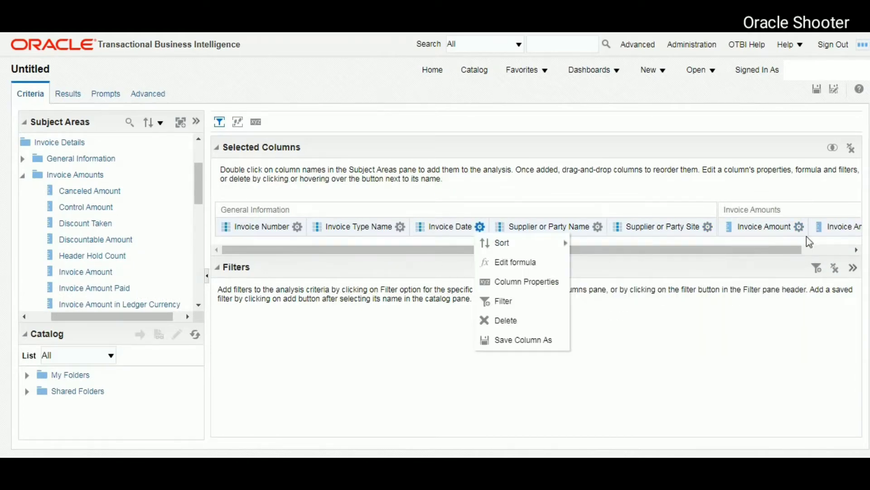
click(22, 175)
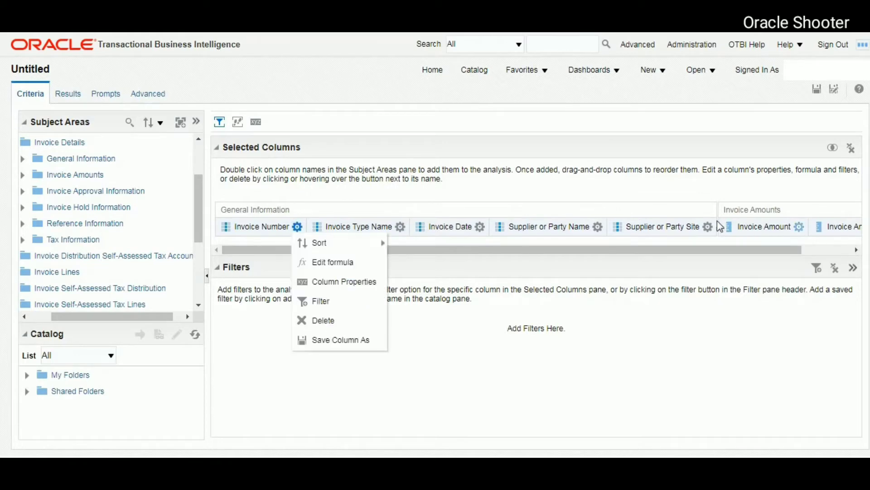
- Review the analysis results, prompt definitions and advanced XML, and return to the criteria
click(72, 94)
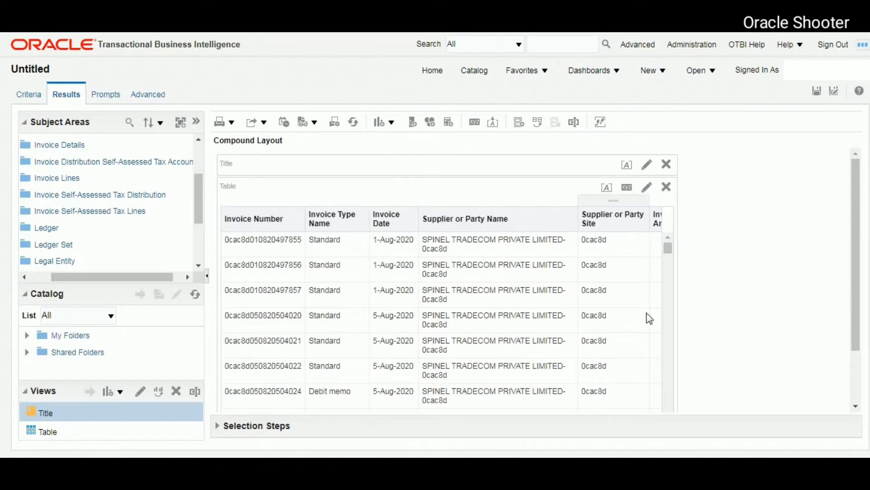
click(112, 97)
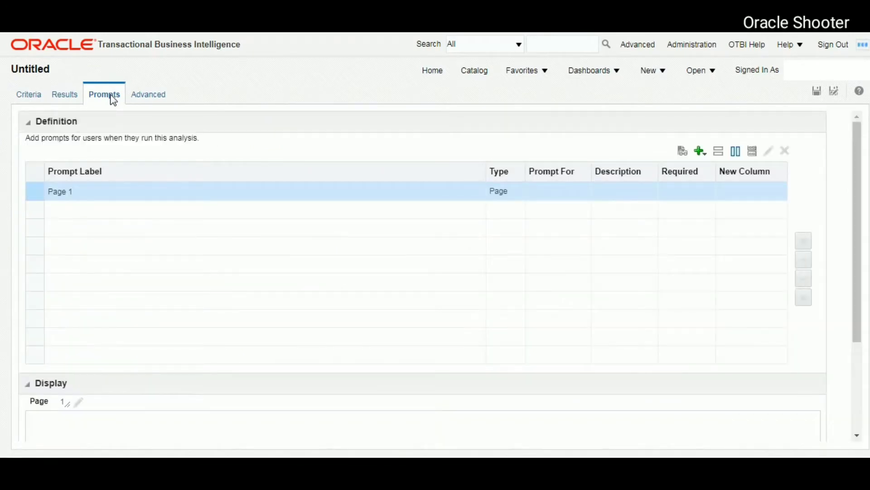
click(149, 97)
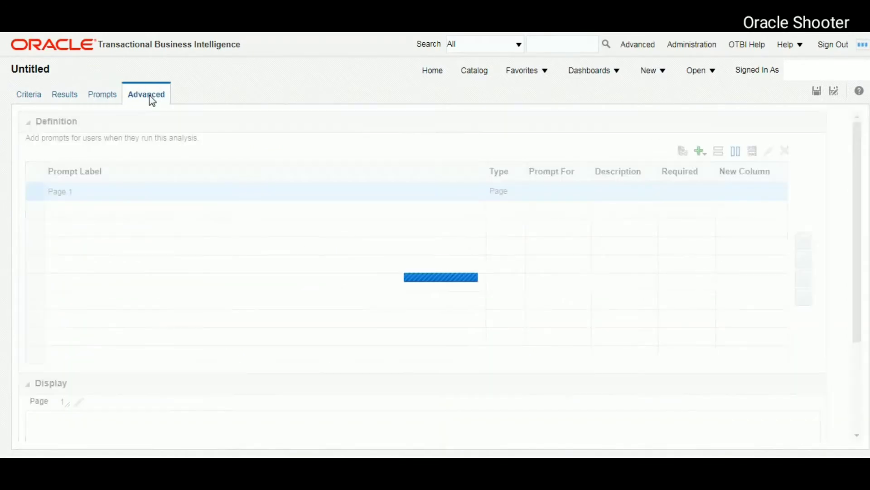
click(28, 96)
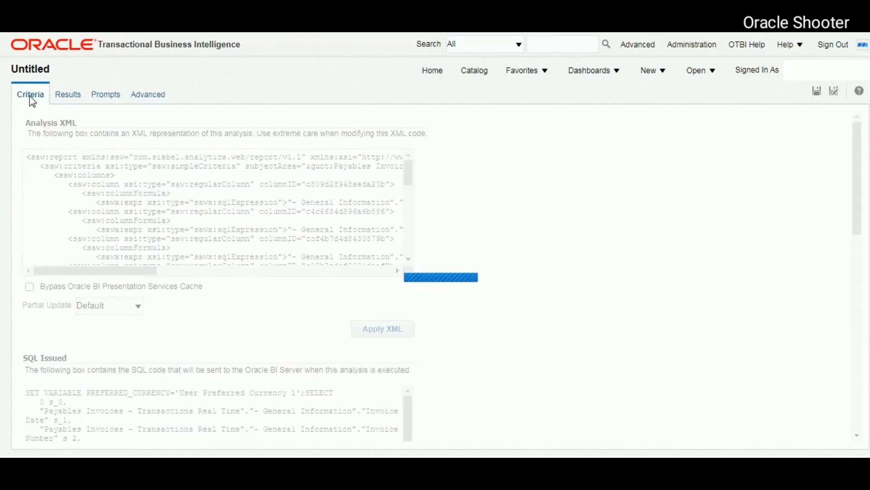
- Save the analysis as "AA Invoice Detail OTBI Report" in /Shared Folders/Custom/OTBI_Reports
click(817, 93)
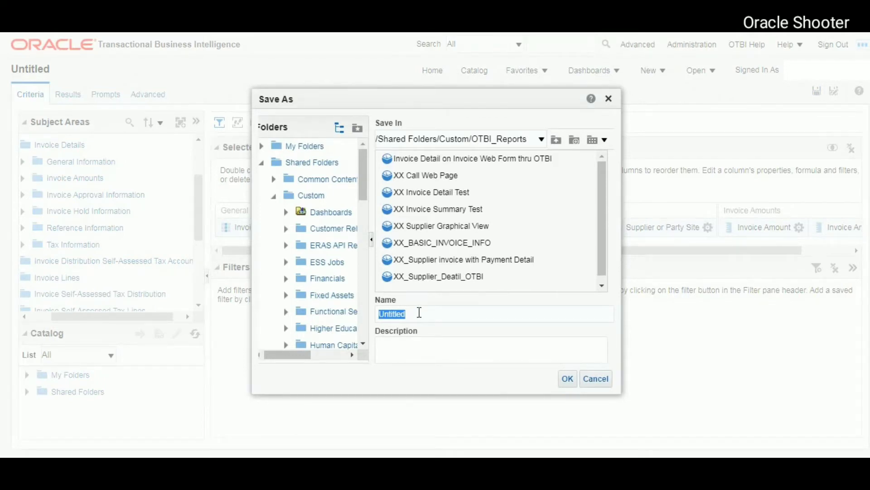
text(Invoice Detail)
text(OTBI Report)
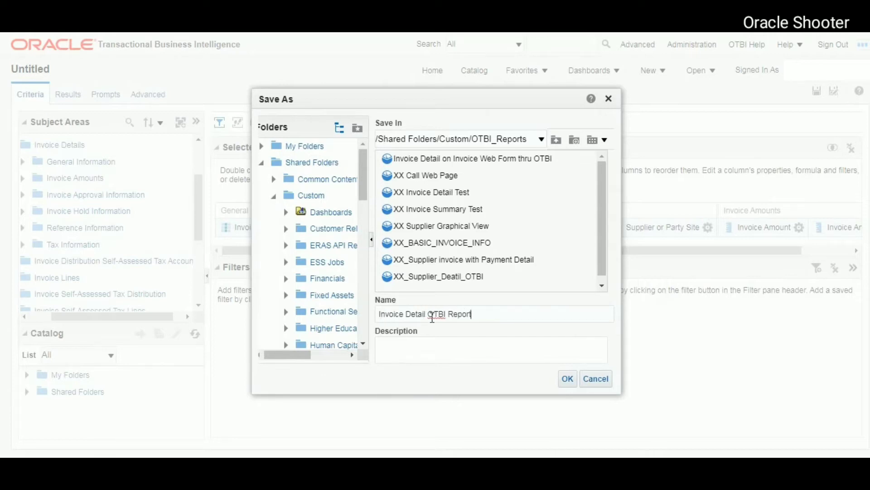
double_click(380, 314)
key(Left)
text(AA)
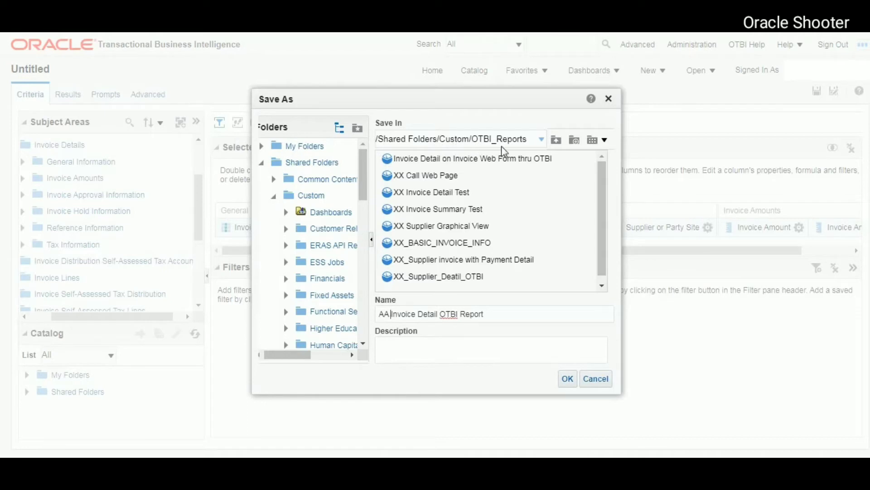
click(566, 383)
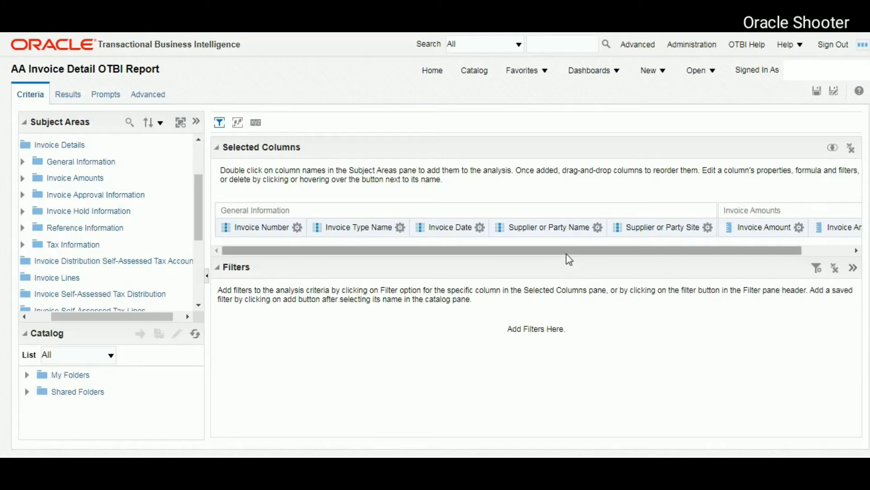
drag(567, 254, 645, 255)
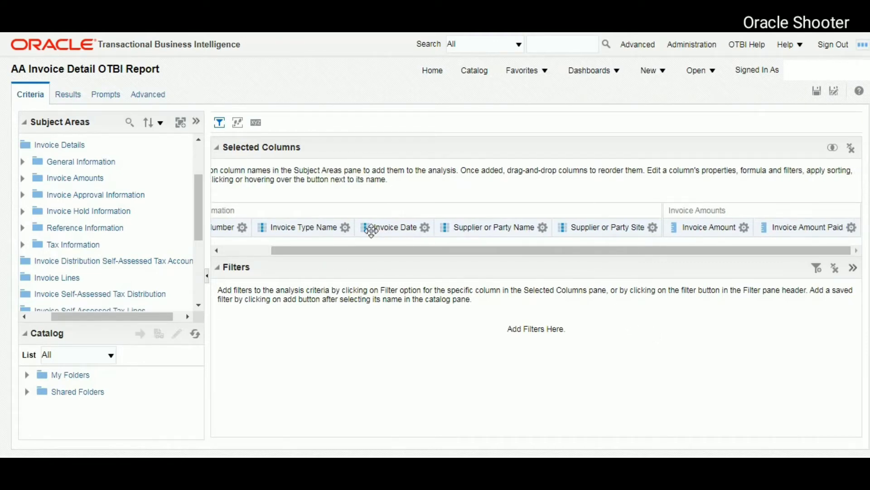
drag(344, 250, 288, 254)
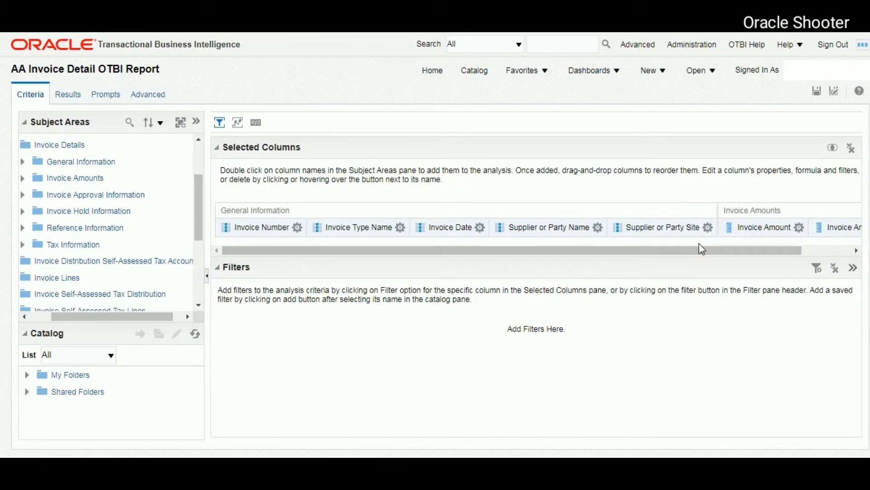
drag(683, 255, 740, 256)
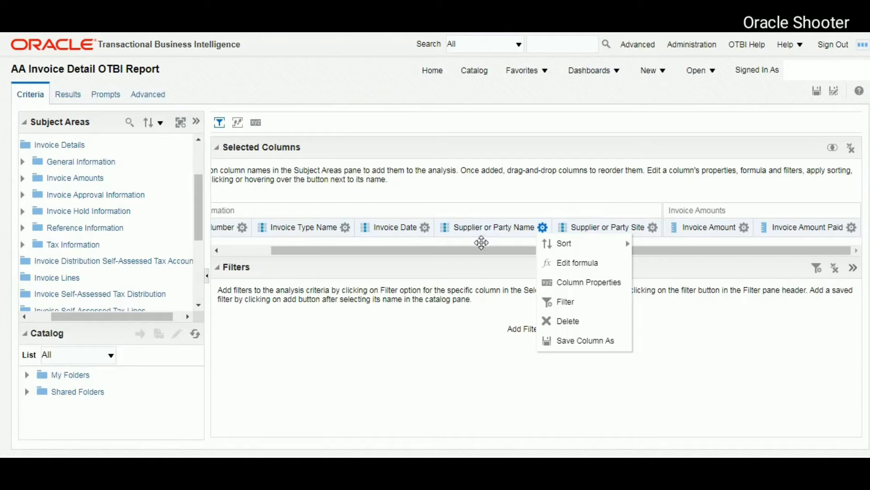
drag(471, 251, 422, 250)
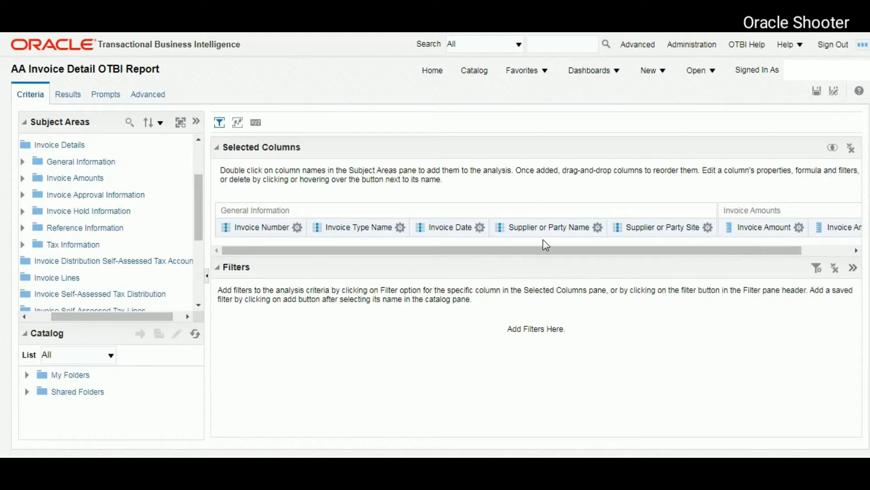
mouse_move(598, 229)
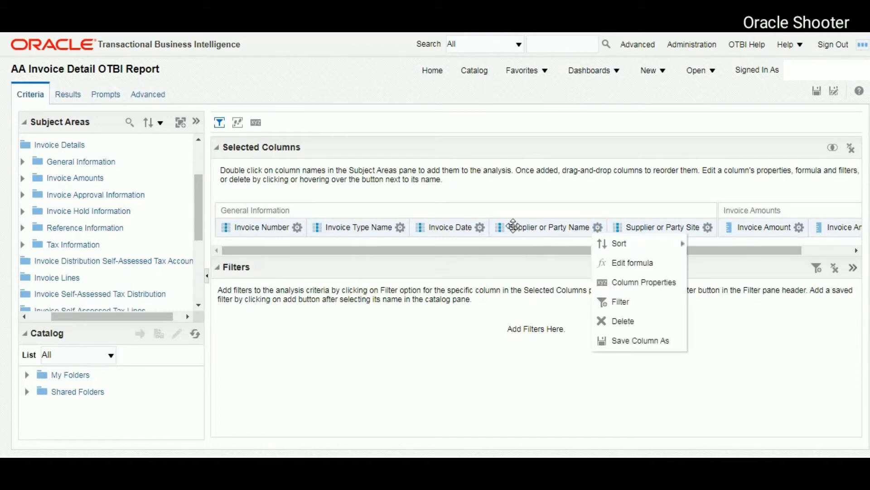
- Delete the Invoice Number, Invoice Type Name and Invoice Date columns from the analysis criteria
mouse_move(298, 229)
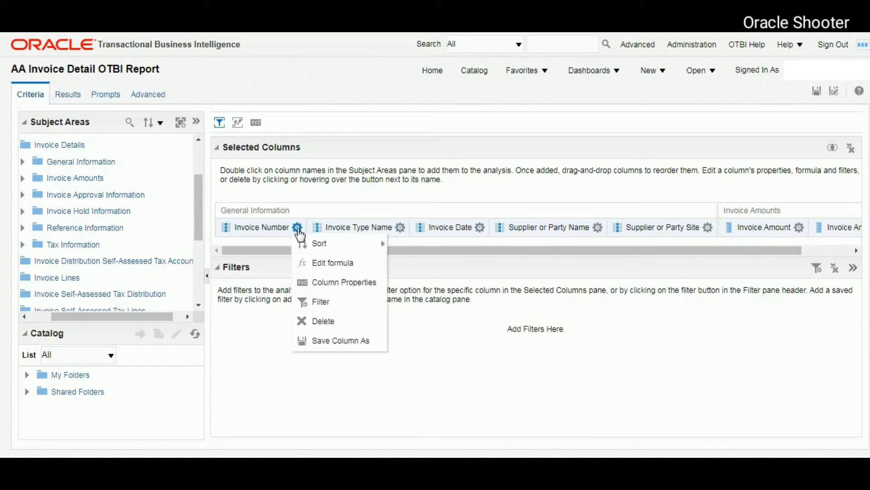
click(322, 322)
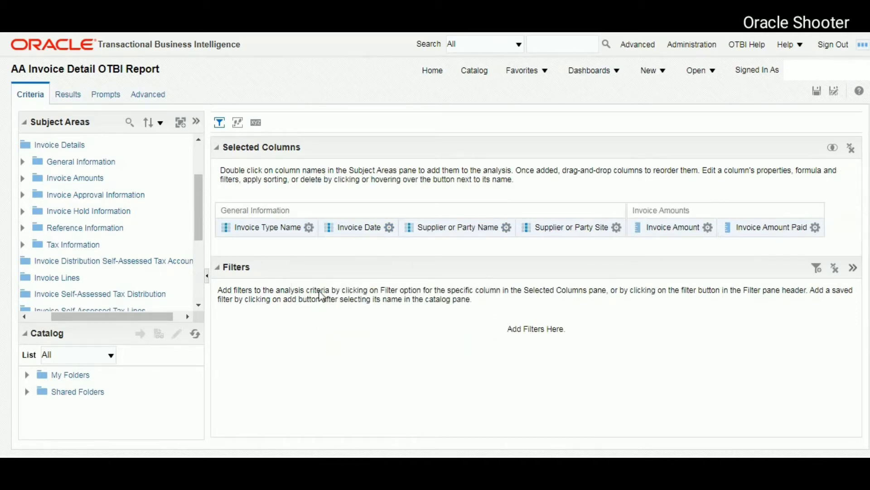
mouse_move(308, 227)
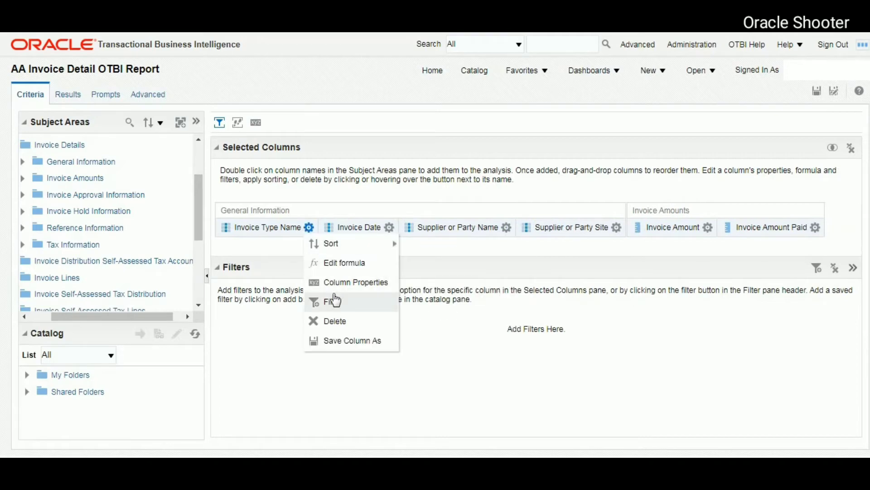
click(335, 321)
mouse_move(287, 228)
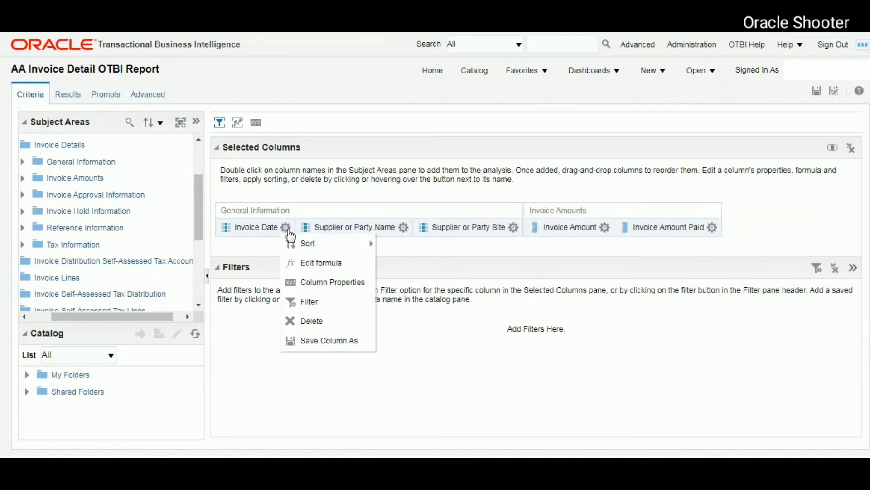
click(316, 322)
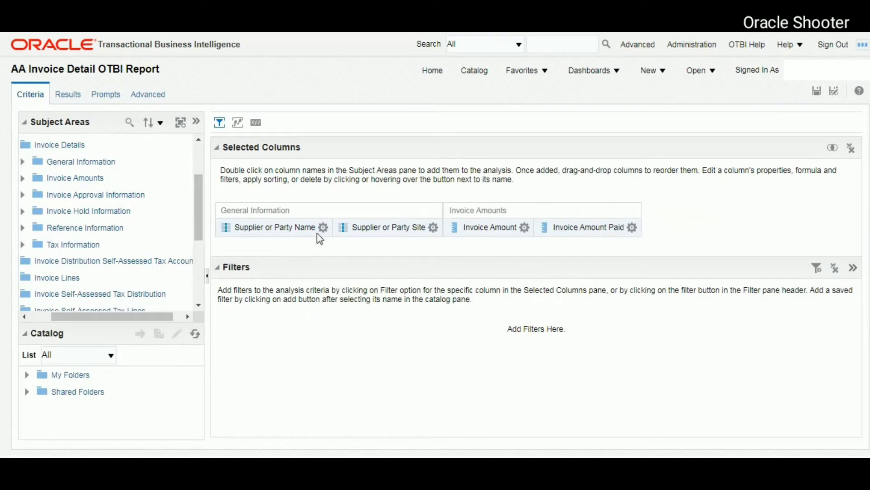
- Delete the Supplier or Party Site column, keeping the supplier name and the two invoice amount columns
mouse_move(433, 228)
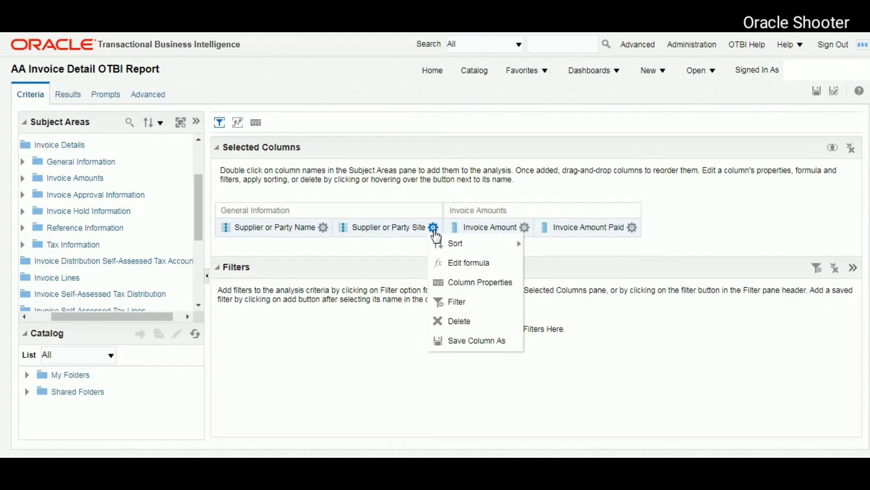
mouse_move(525, 228)
mouse_move(560, 245)
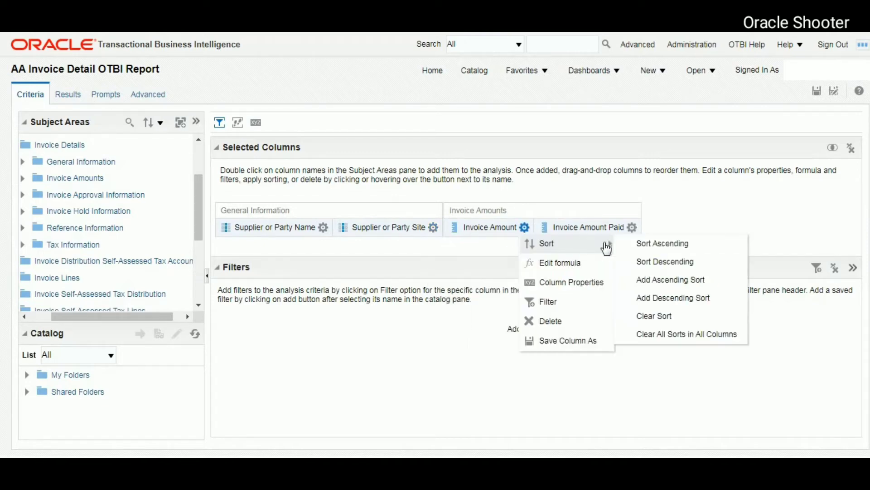
click(727, 199)
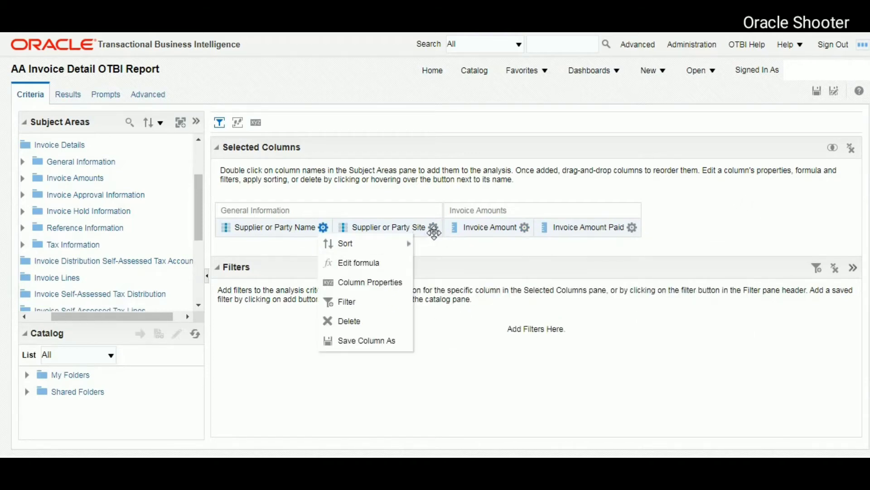
click(460, 321)
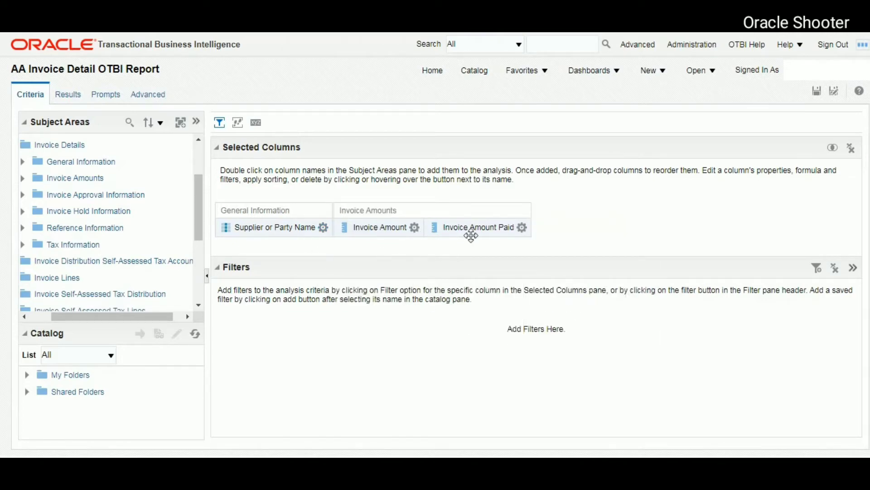
- Display the reduced analysis results and save a copy as "AA Invoice Summary OTBI Report" in the OTBI_Reports folder
click(74, 98)
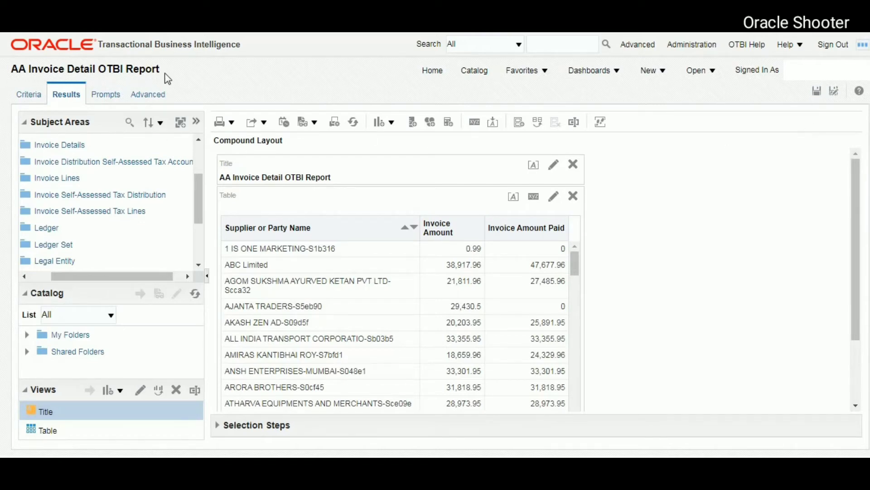
click(836, 95)
click(431, 317)
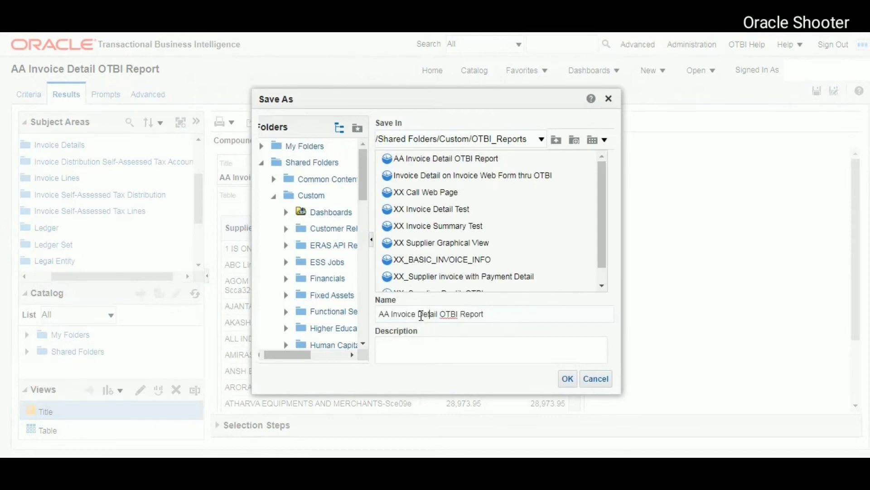
drag(418, 314, 439, 316)
text(Summary)
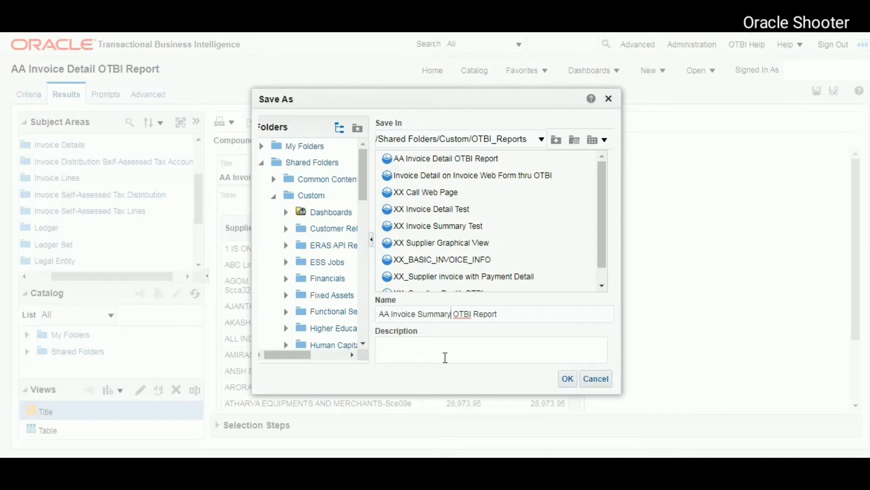
click(567, 385)
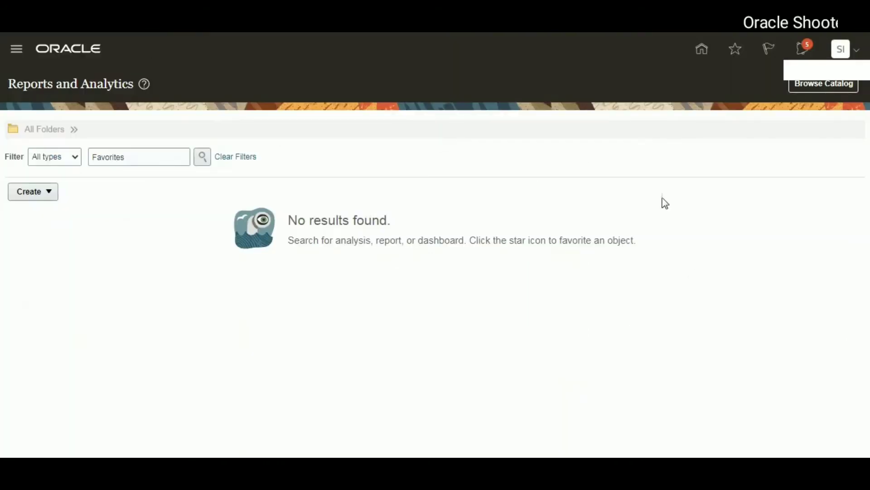
- Browse the catalog and open the AA Invoice Detail OTBI Report and the AA Invoice Summary OTBI Report
click(808, 83)
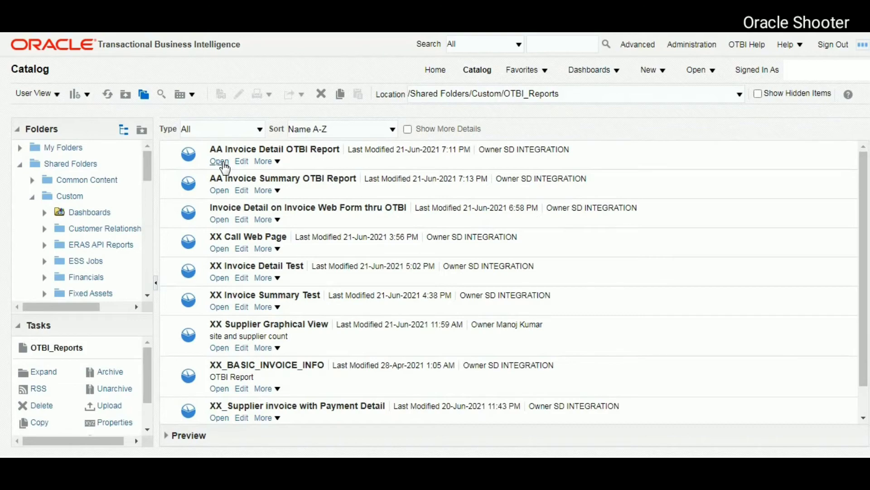
click(222, 162)
click(226, 191)
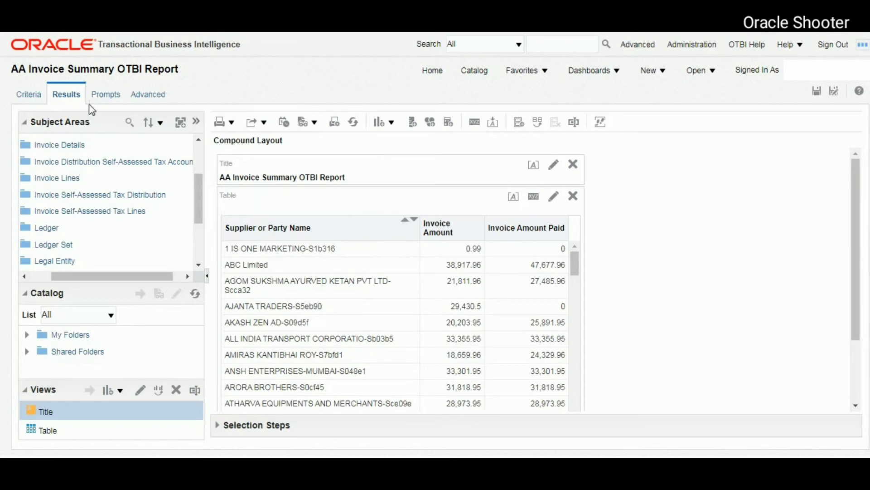
- In the summary report's criteria, set the primary interaction of the Supplier or Party Name values to Action Links
click(37, 95)
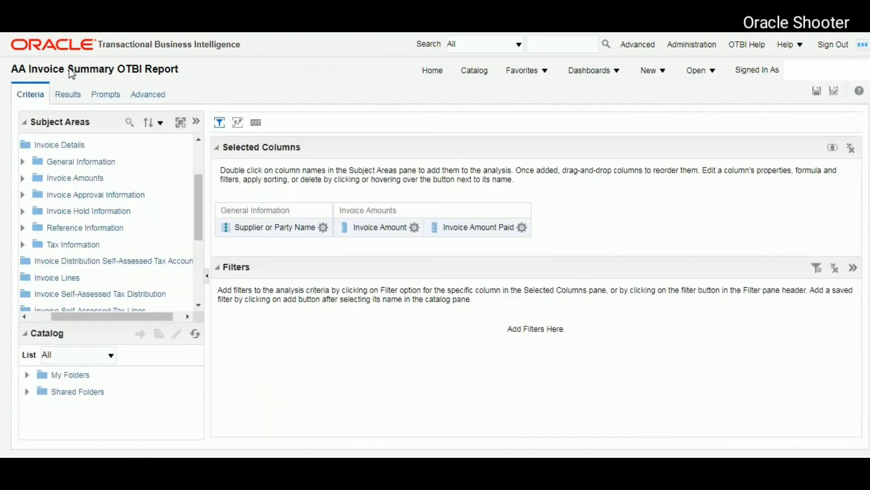
drag(68, 69, 189, 68)
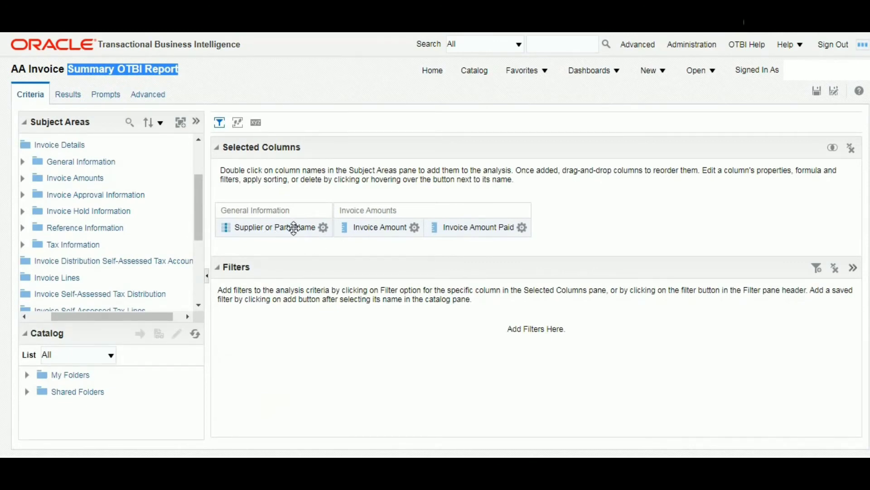
click(323, 228)
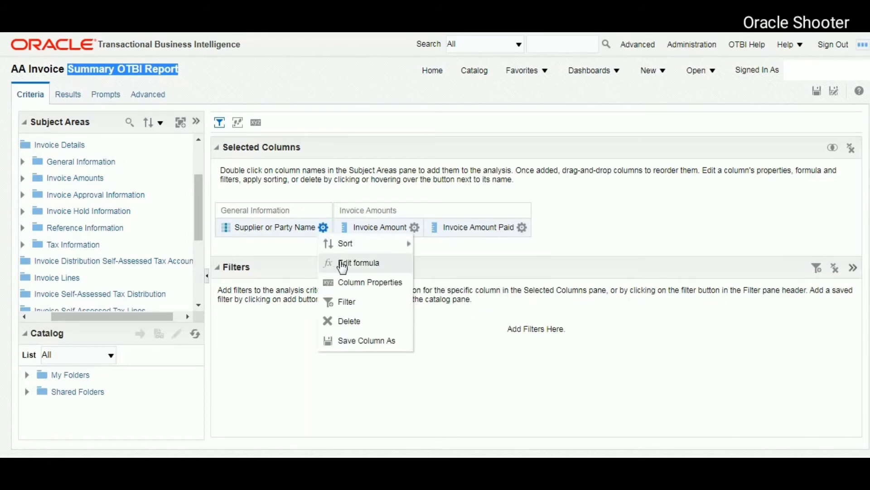
click(349, 290)
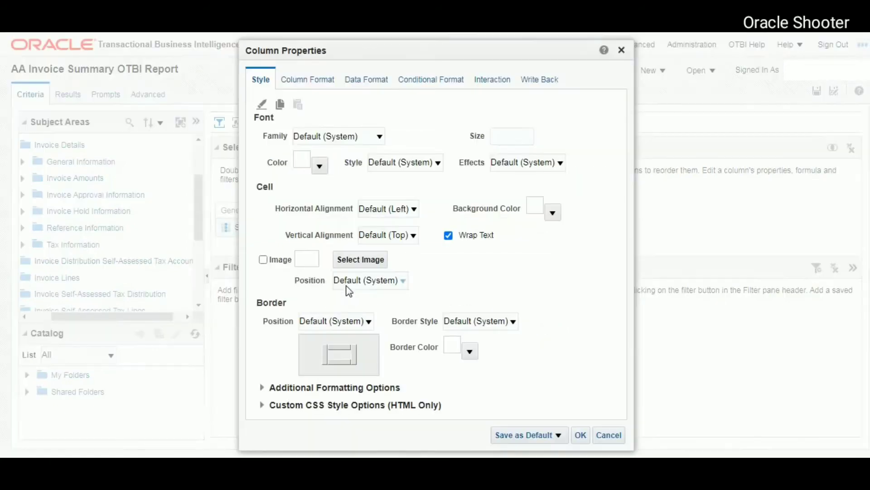
click(497, 86)
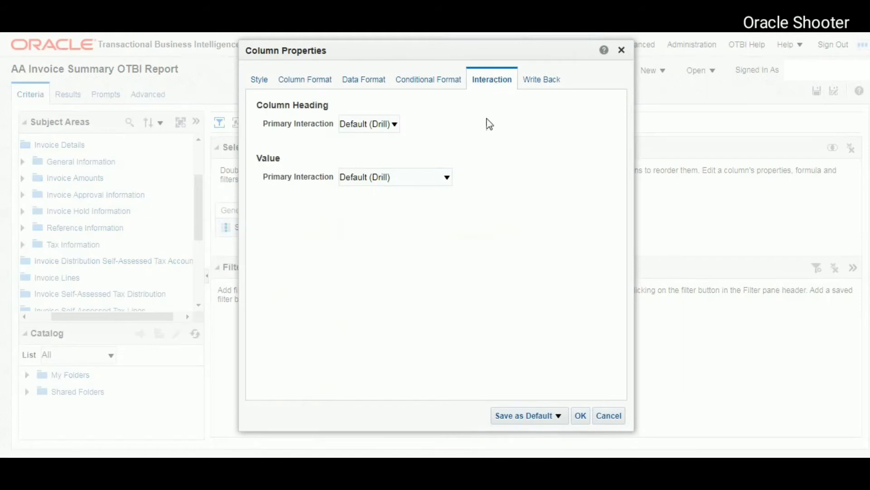
click(442, 180)
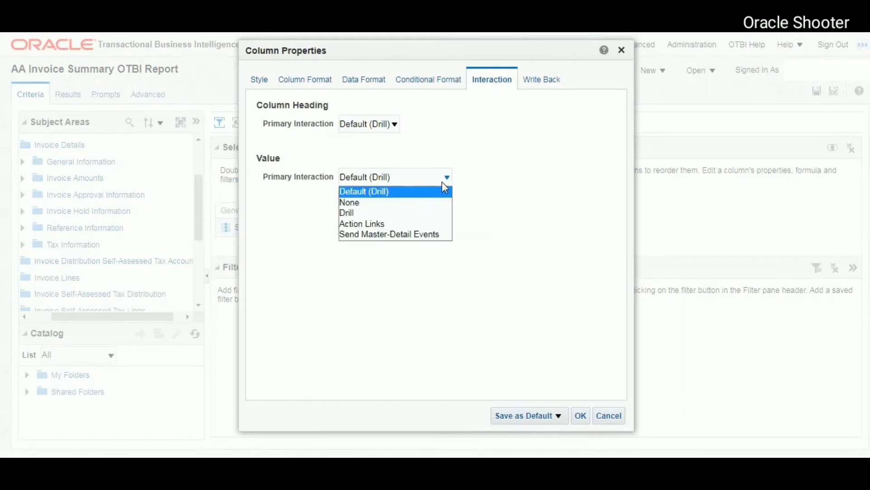
click(400, 224)
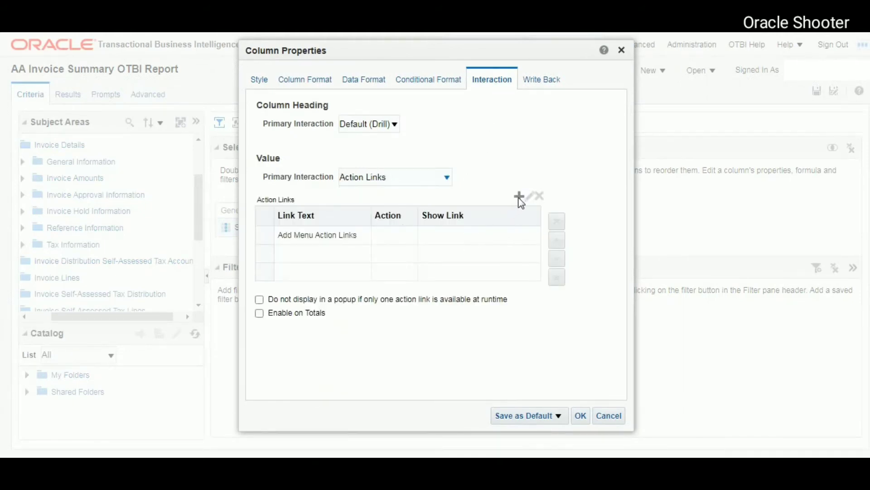
- Add a new action link to the Supplier or Party Name values with the link text "Find Invoice Deatil"
click(519, 198)
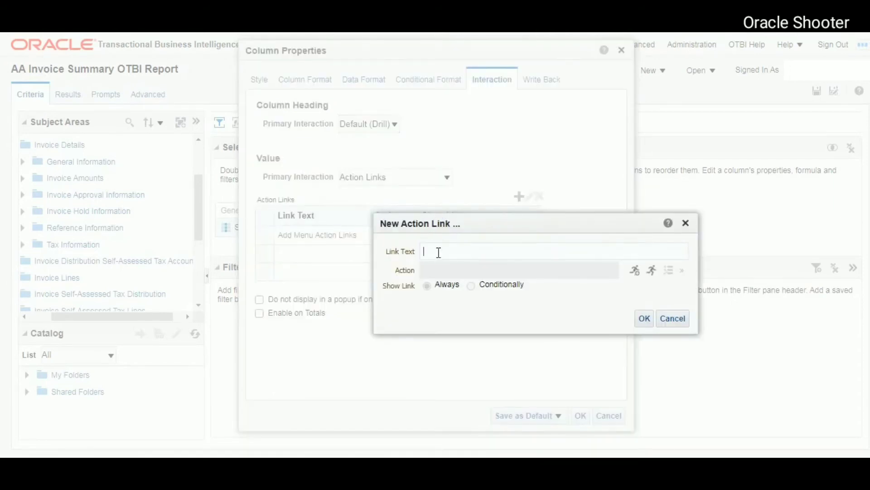
text(Find Invoice Deatil)
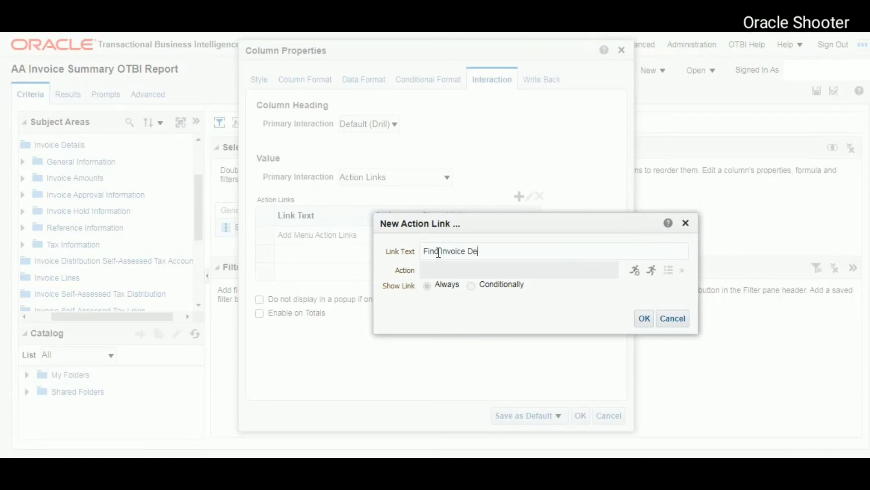